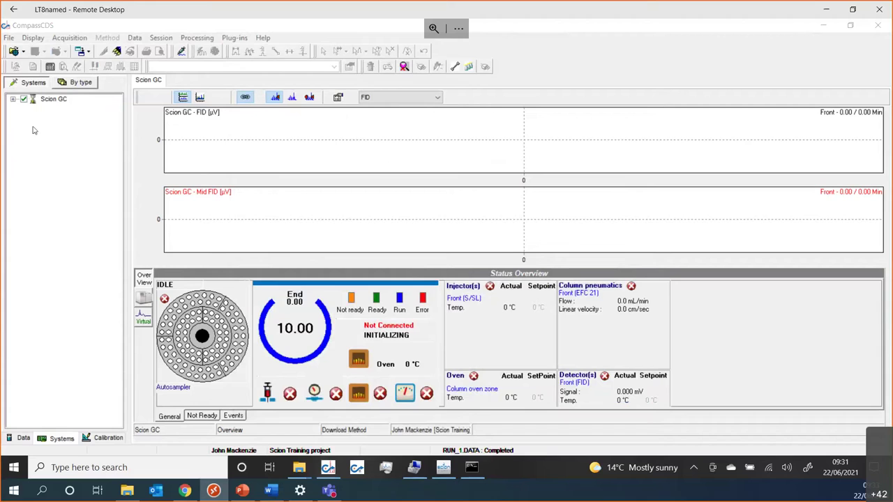
# Stop the Scion GC system from the Systems tree and confirm the warning
pyautogui.rightClick(50, 101)
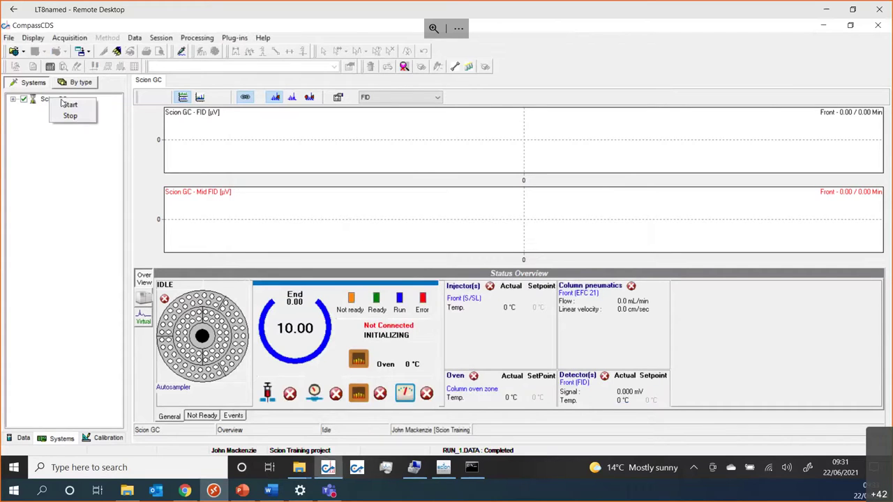
pyautogui.click(69, 117)
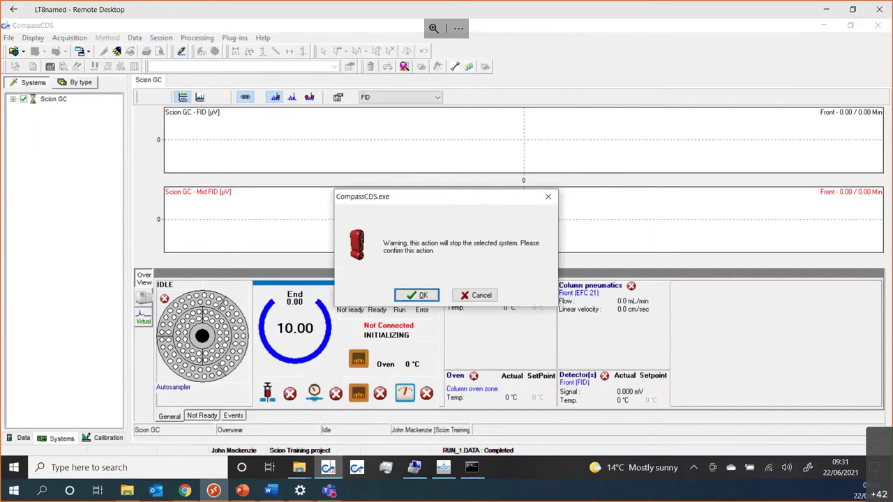
pyautogui.click(412, 294)
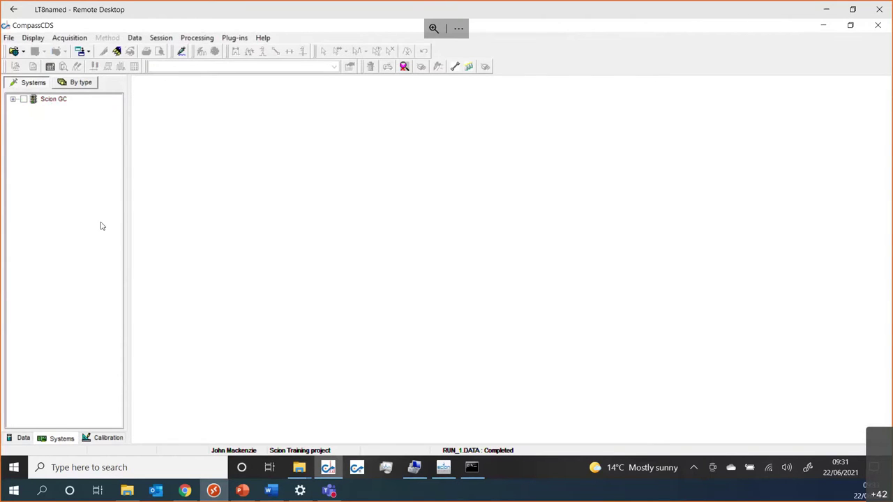
# Open the level 1_1.DATA chromatogram from the Data view via File > Open Chromatogram
pyautogui.click(23, 438)
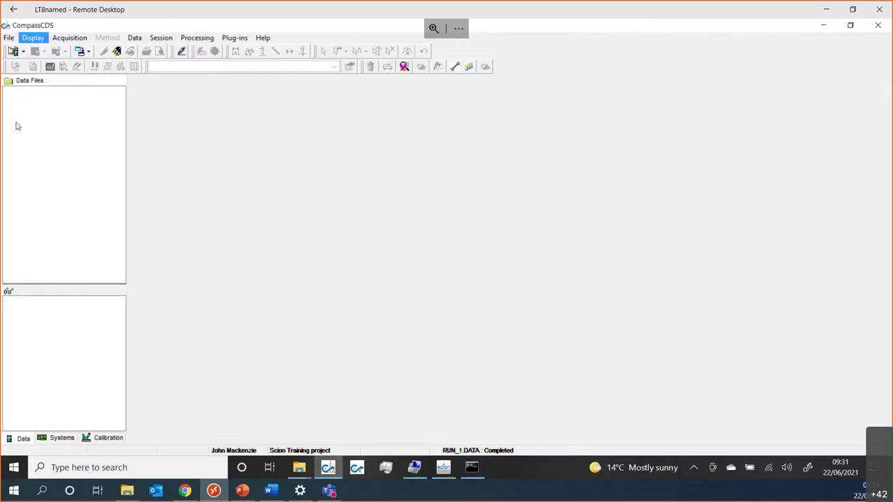
pyautogui.click(9, 38)
pyautogui.moveTo(19, 62)
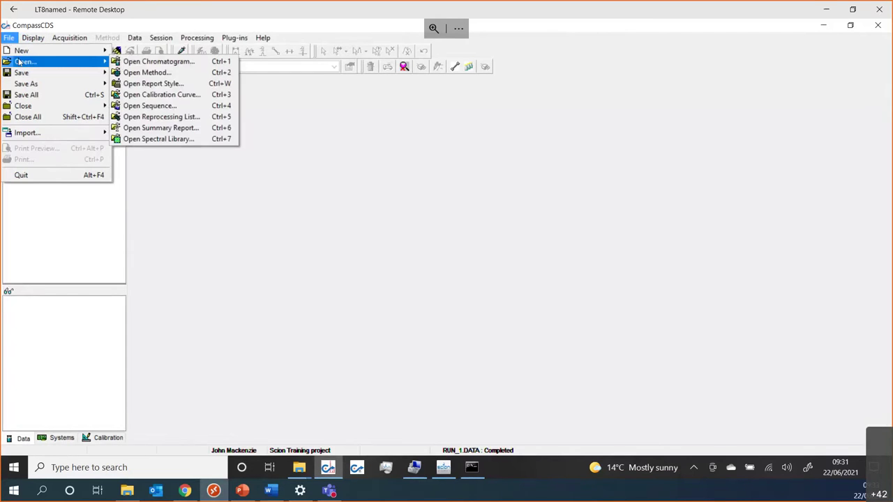
pyautogui.click(148, 62)
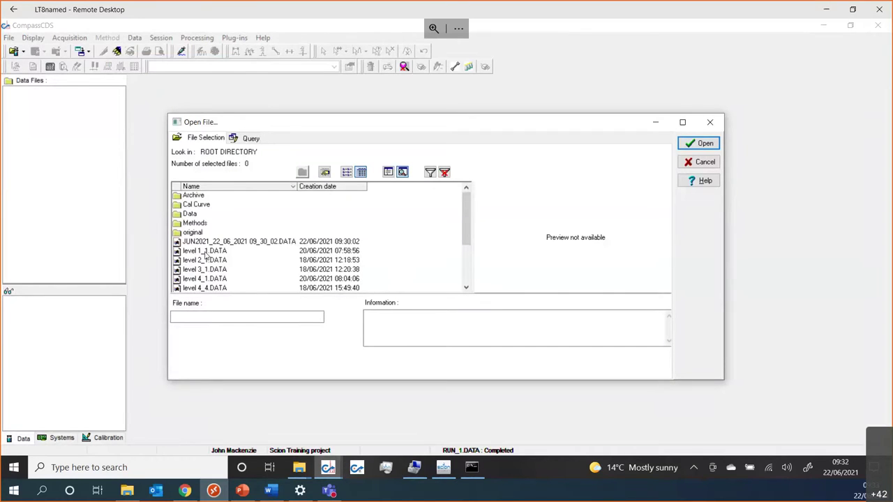
pyautogui.click(206, 252)
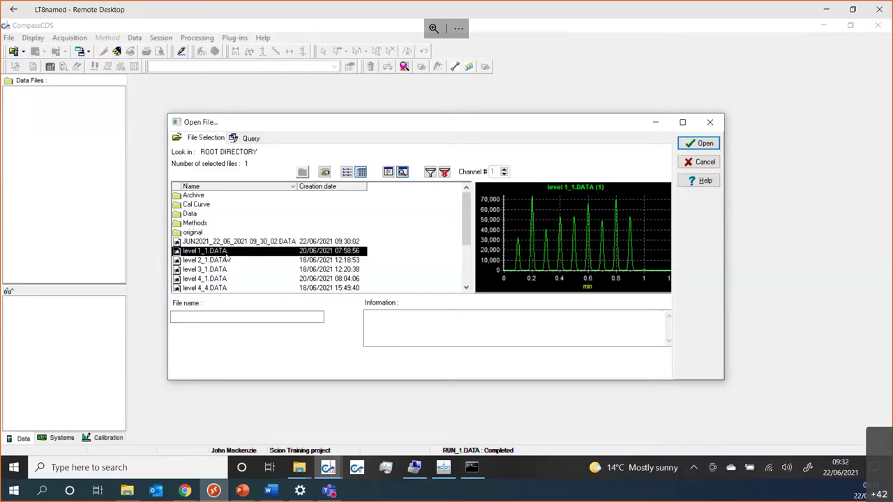
pyautogui.press('Return')
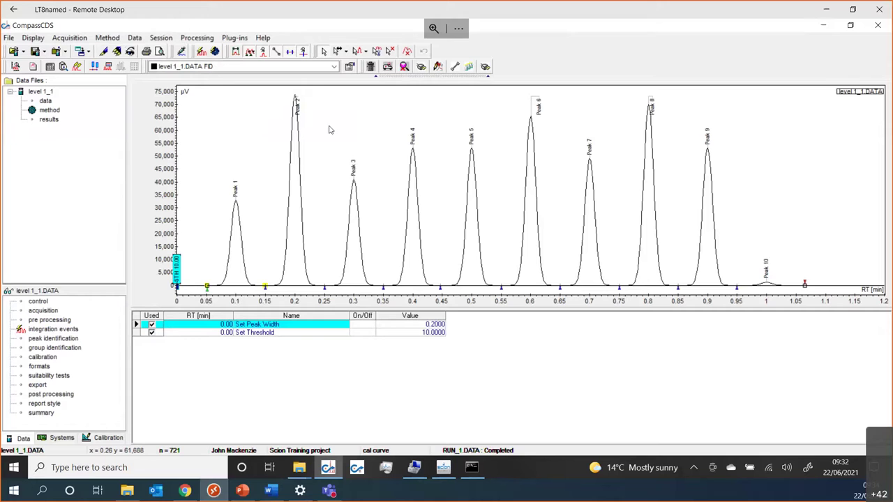
# Show the peak identification settings and add a new empty row to the peak list
pyautogui.click(64, 340)
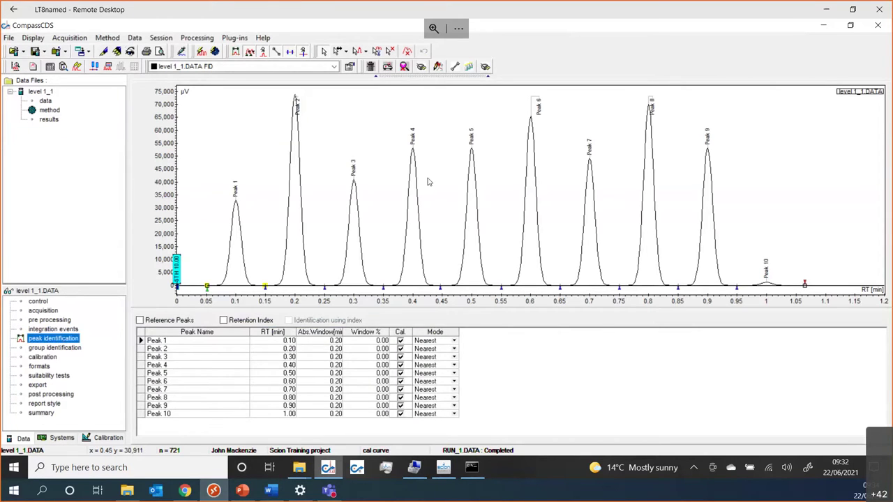
pyautogui.rightClick(507, 352)
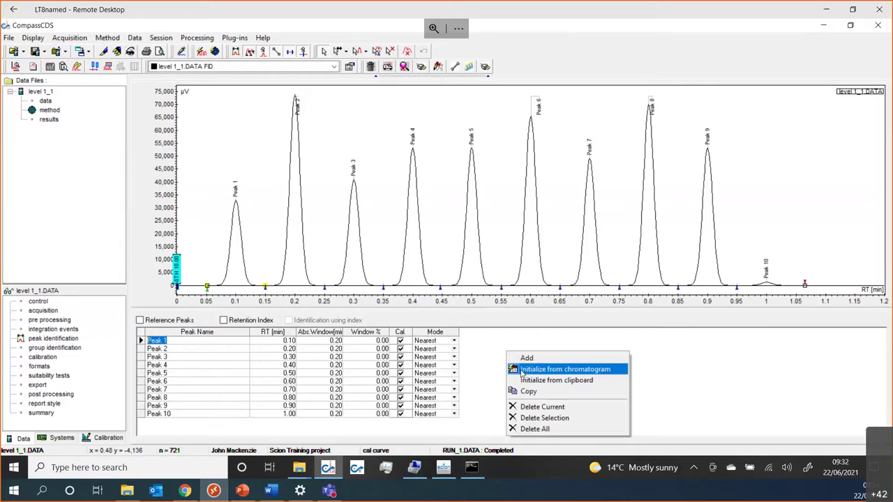
pyautogui.click(537, 358)
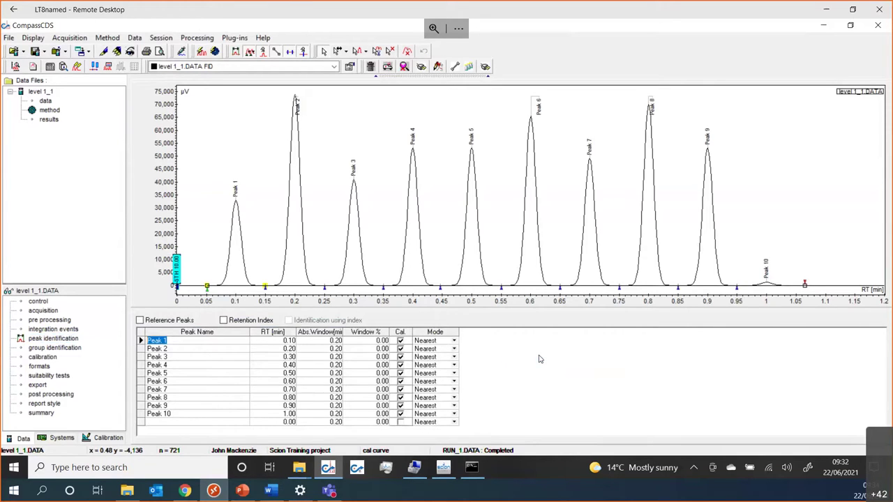
# Name the new row 'New Peak' with retention time 1.10 min and tick Cal
pyautogui.click(198, 422)
pyautogui.click(198, 422)
pyautogui.write('New')
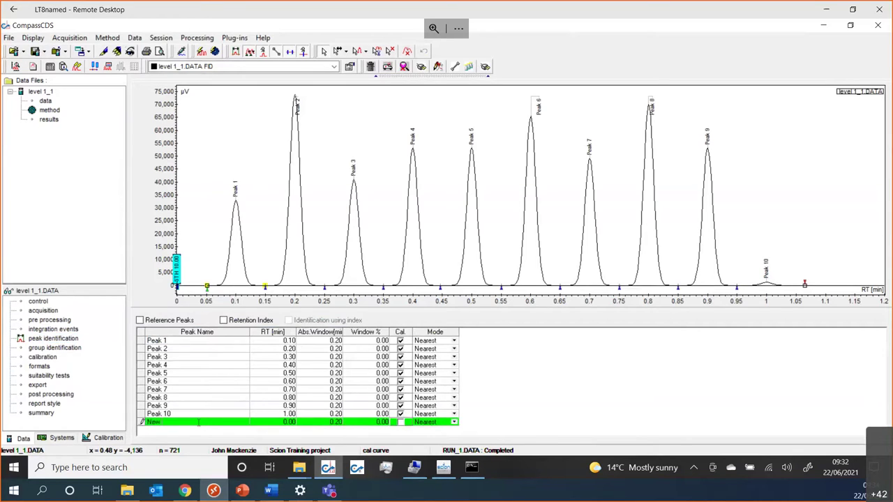
pyautogui.write(' Peak')
pyautogui.click(289, 422)
pyautogui.write('1.1')
pyautogui.press('Return')
pyautogui.click(401, 423)
# Untick Cal for New Peak and show the calibration table with the chromatogram hidden
pyautogui.click(401, 423)
pyautogui.click(43, 357)
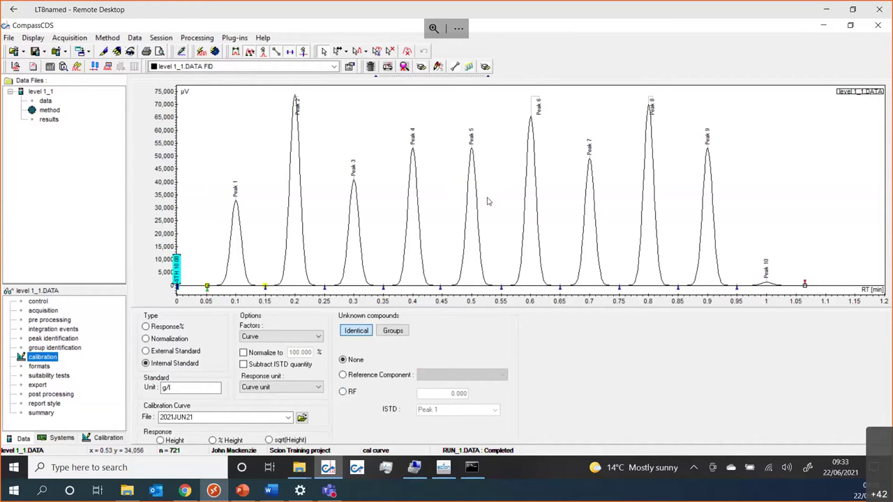
pyautogui.click(449, 77)
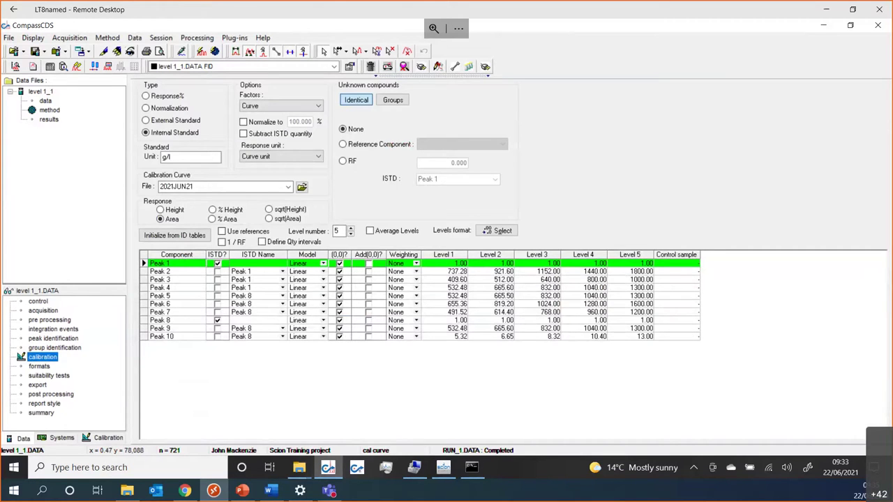
pyautogui.click(52, 122)
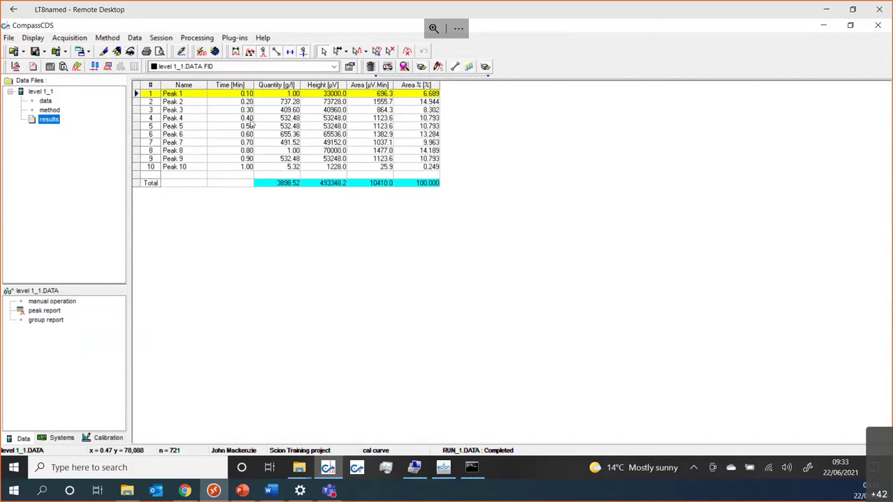
pyautogui.click(432, 75)
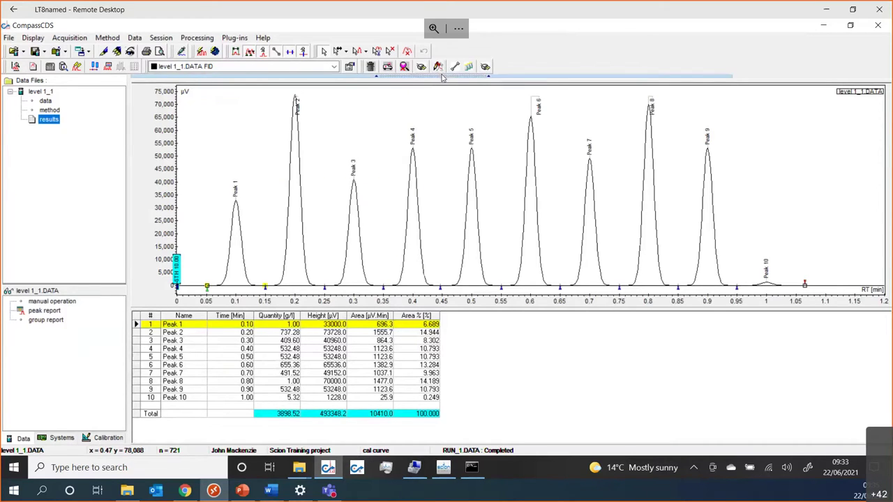
pyautogui.click(439, 72)
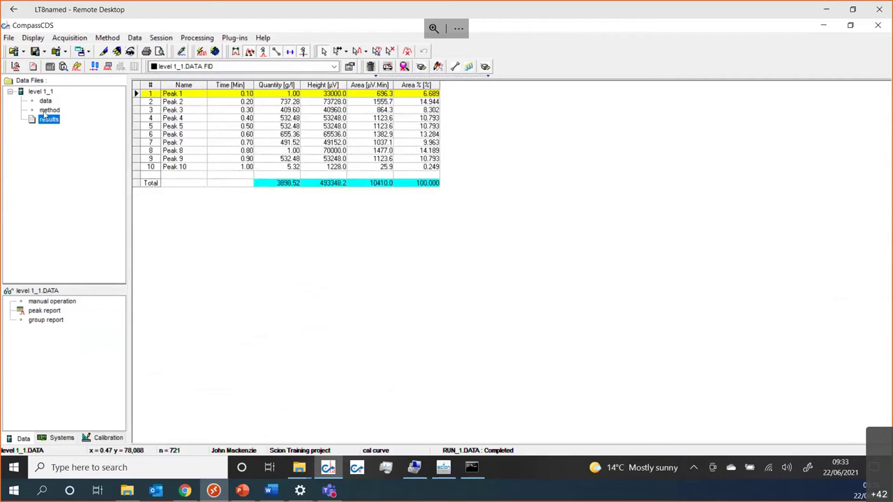
pyautogui.click(49, 110)
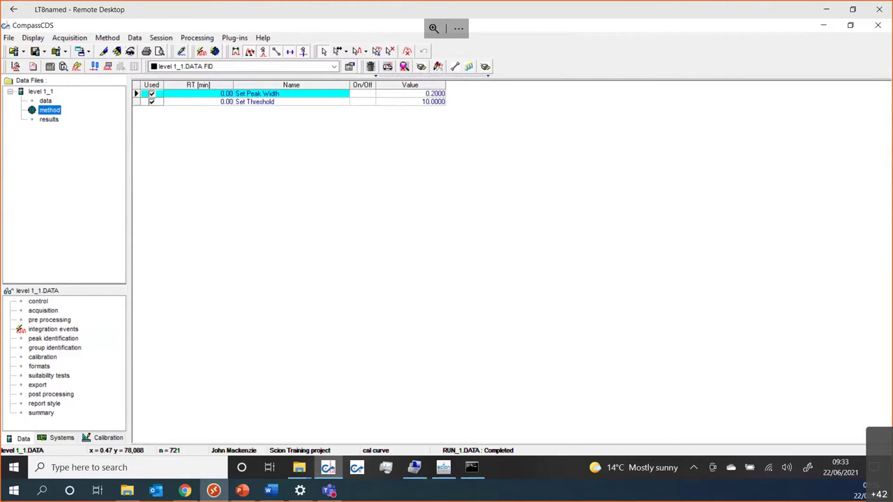
pyautogui.click(54, 339)
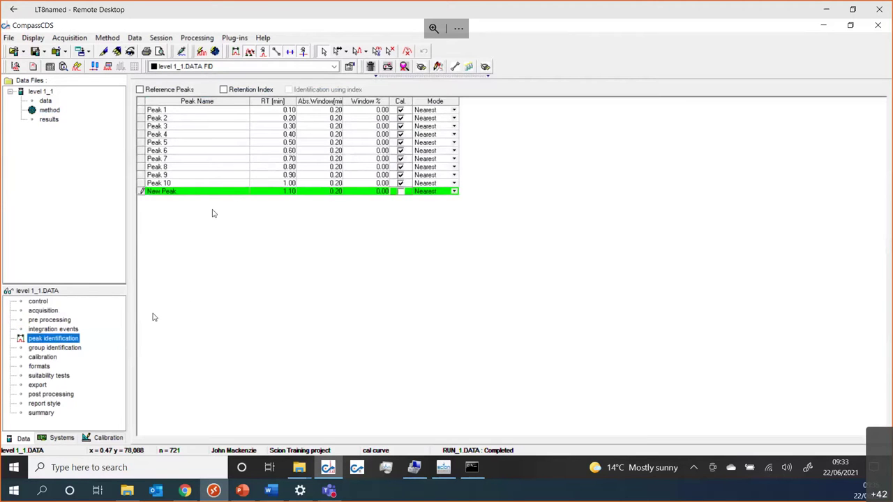
pyautogui.click(45, 358)
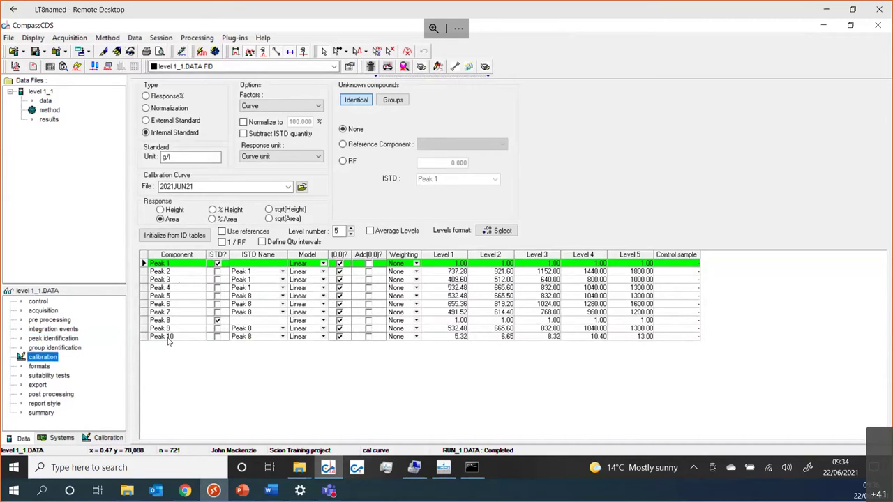
pyautogui.click(61, 438)
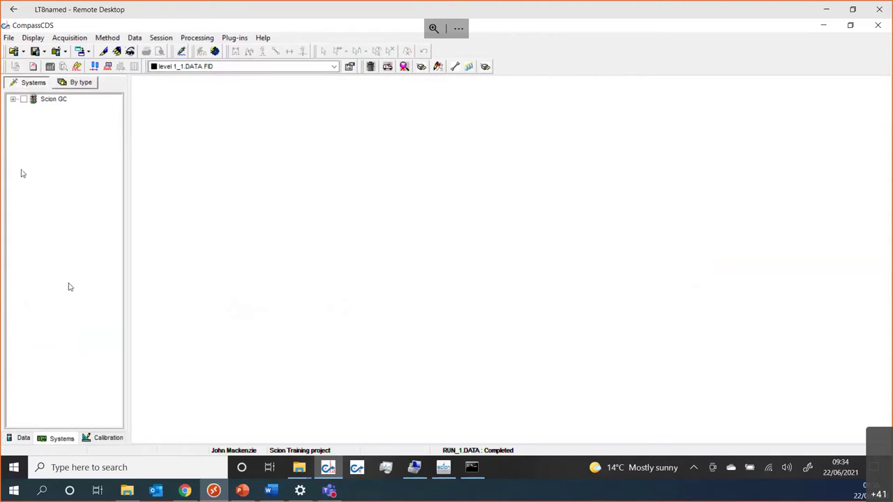
pyautogui.click(26, 438)
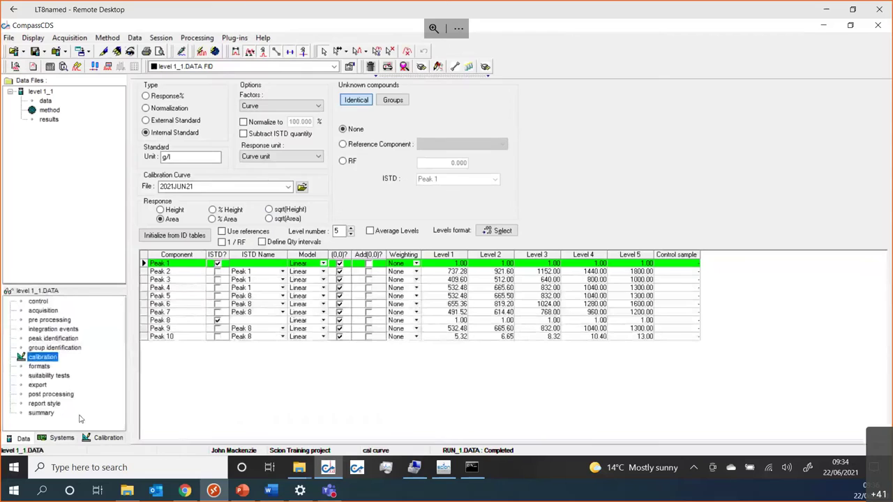
# Keep Peak 1 as Peak 2's internal standard, select None, and tick Normalize to 100.000 %
pyautogui.click(282, 271)
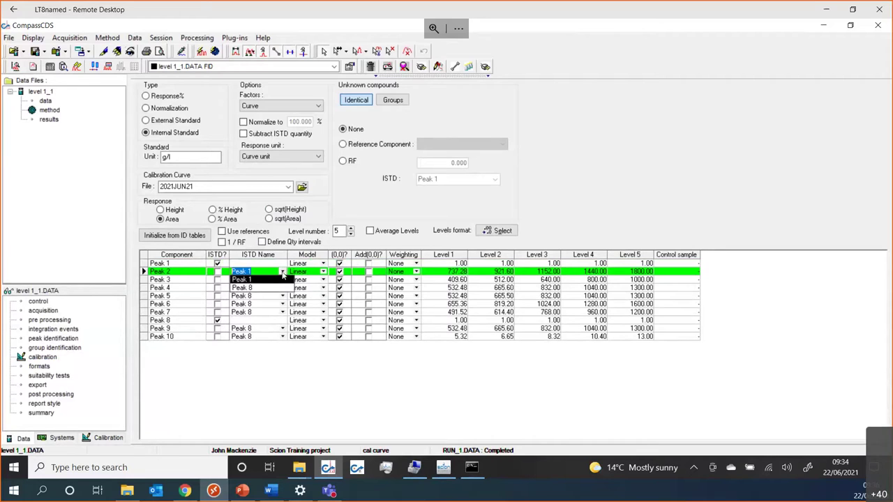
pyautogui.click(282, 275)
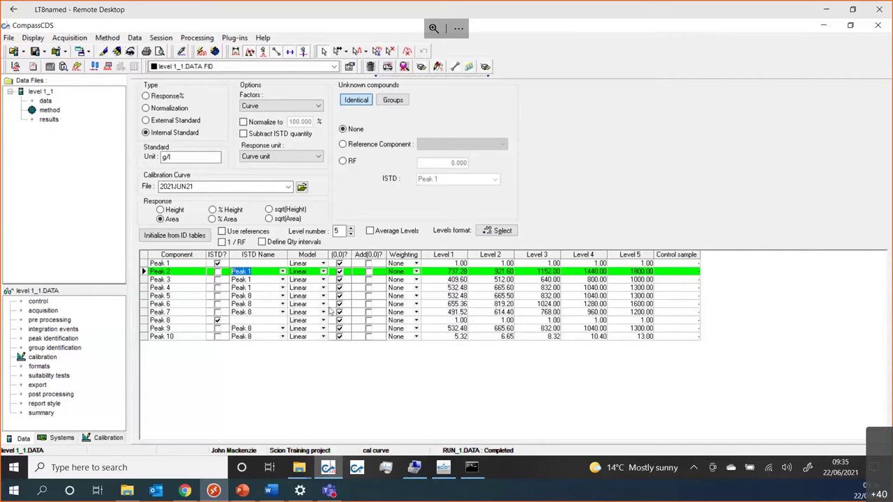
pyautogui.click(363, 128)
pyautogui.click(243, 122)
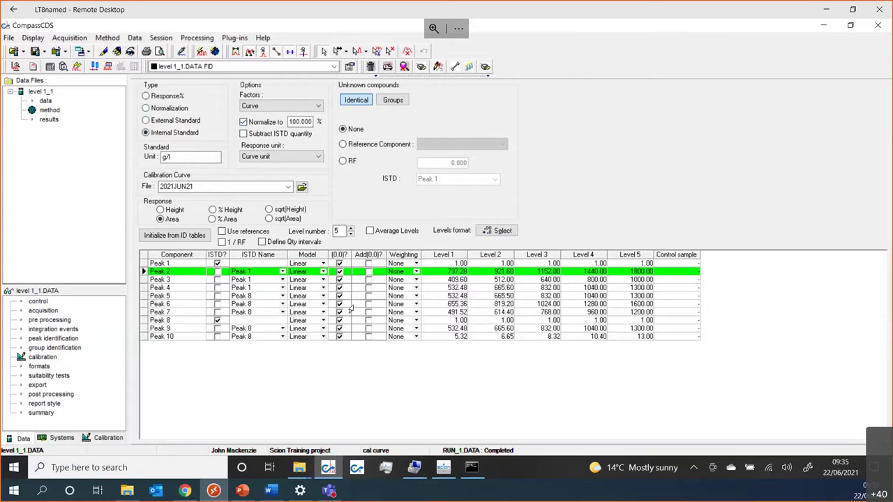
# Untick Normalize to and select the calibration curve file name 2021JUN21
pyautogui.click(243, 121)
pyautogui.doubleClick(199, 187)
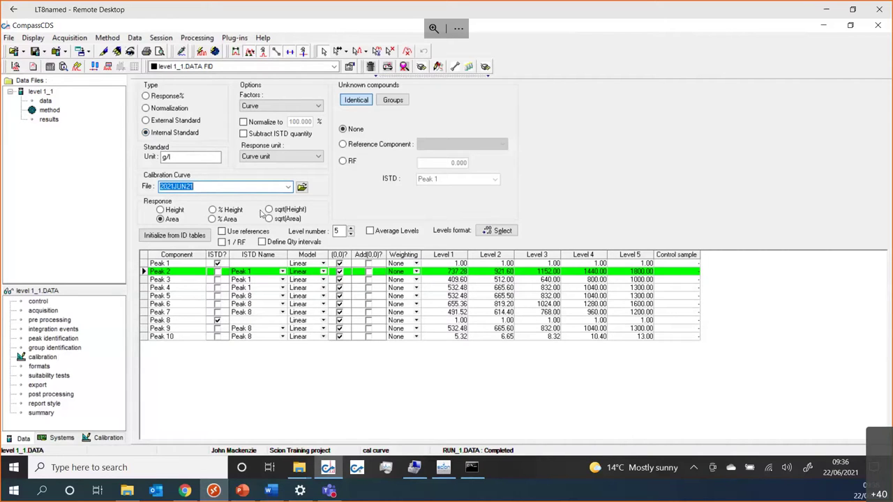
pyautogui.click(302, 187)
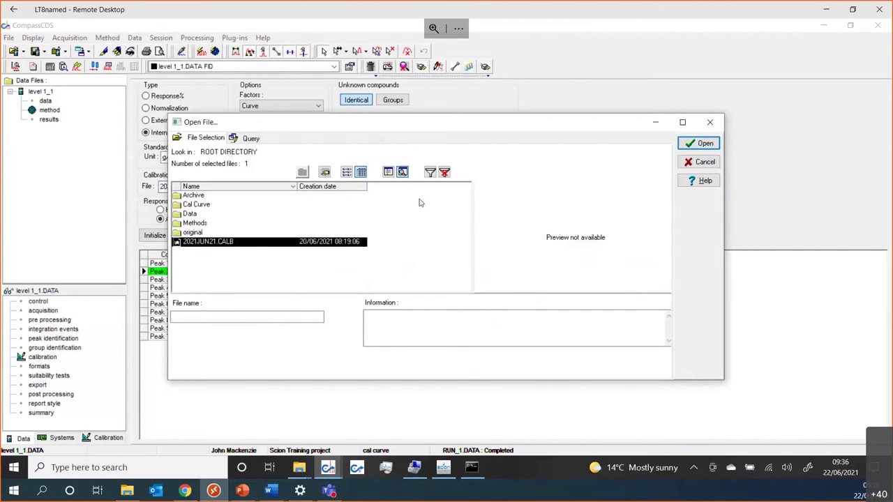
pyautogui.click(699, 165)
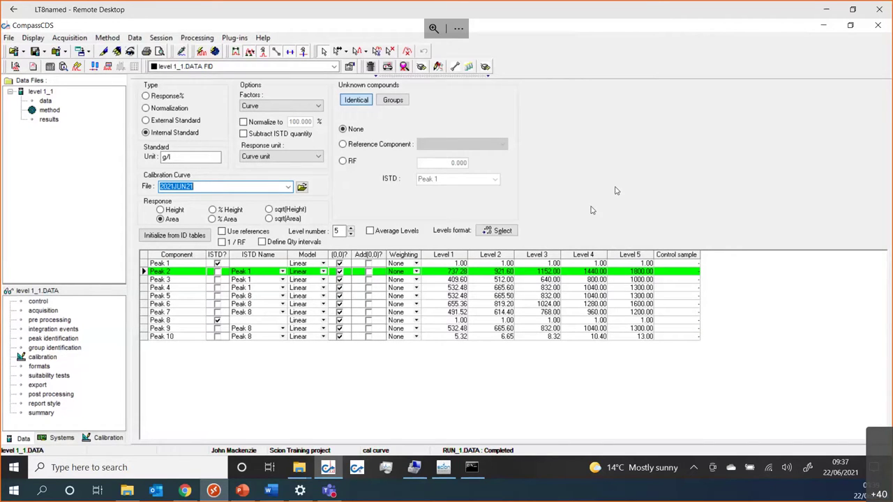
# Show the chromatogram again and view level 1_1 results, Peaks 1–10 totalling 3898.52 g/l
pyautogui.click(449, 78)
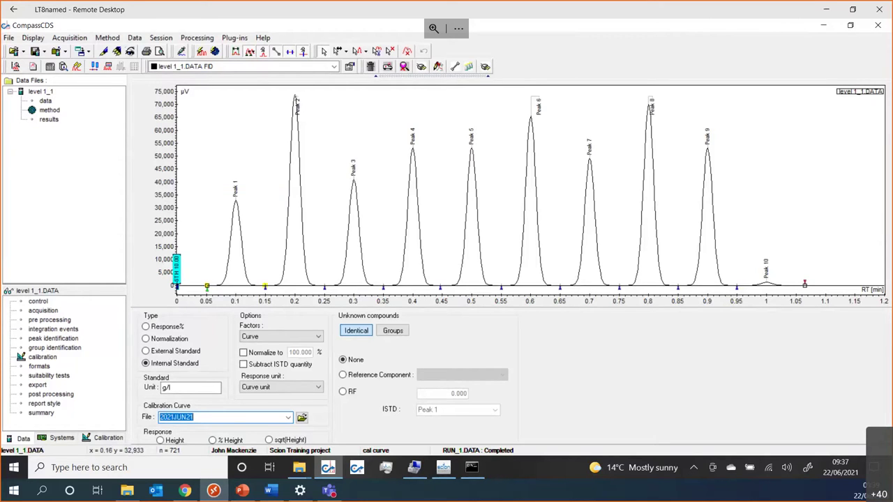
pyautogui.click(50, 120)
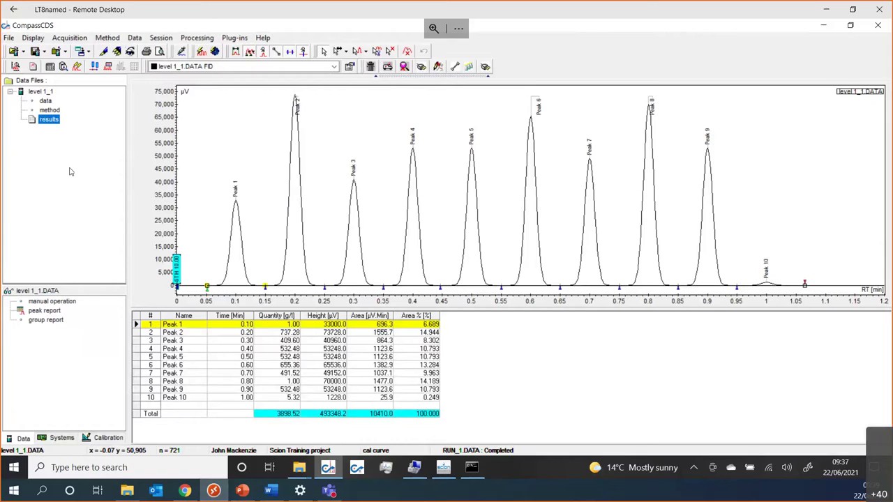
# Go to the level 1_1 method's formats page with peak report, group report and chromatogram format
pyautogui.click(50, 110)
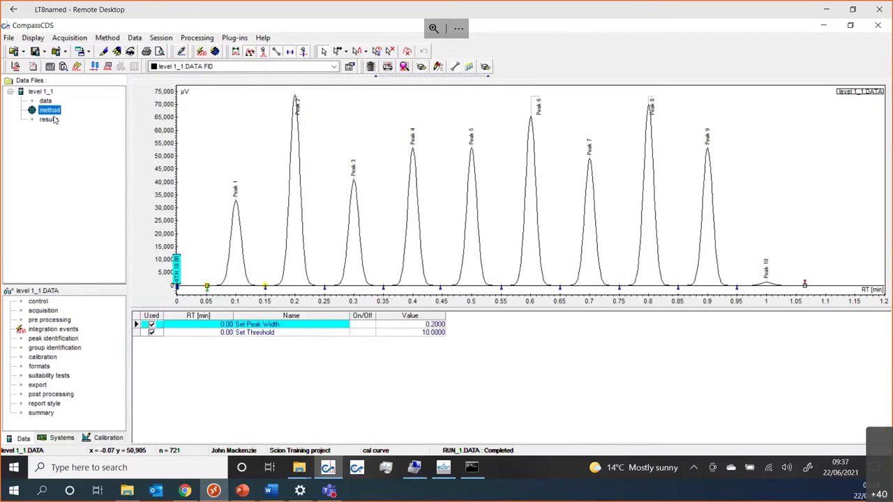
pyautogui.click(39, 368)
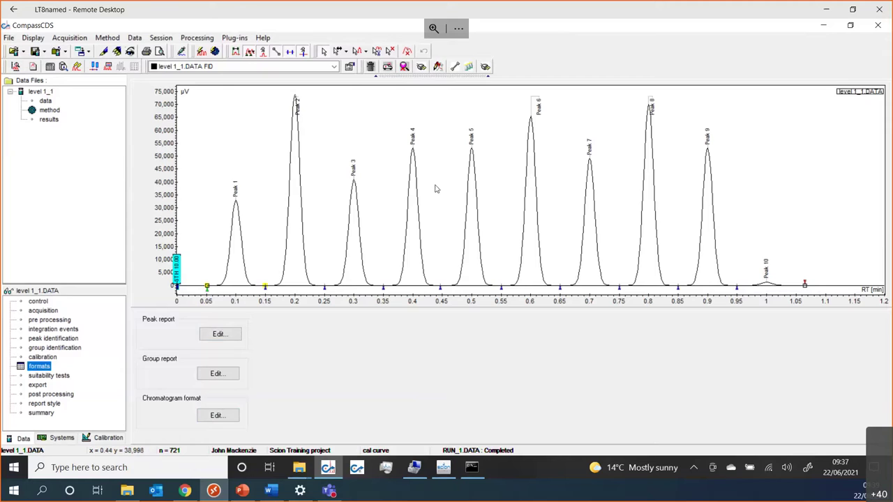
# Change the chromatogram format's peak annotation font from Arial 7 to Arial 12 and apply it
pyautogui.click(222, 416)
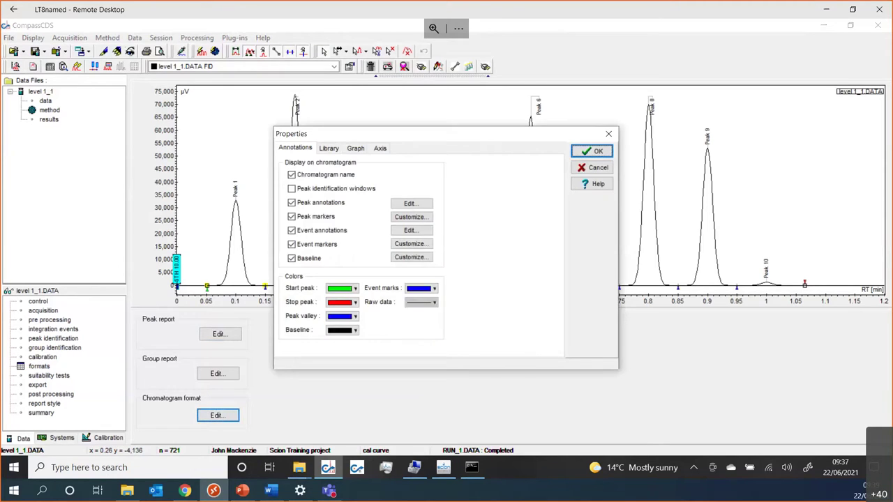
pyautogui.moveTo(455, 142); pyautogui.dragTo(655, 179)
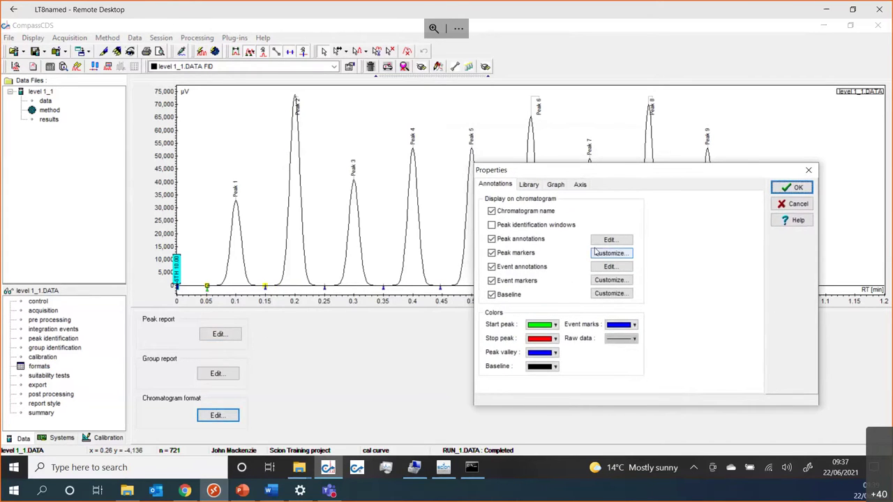
pyautogui.click(610, 239)
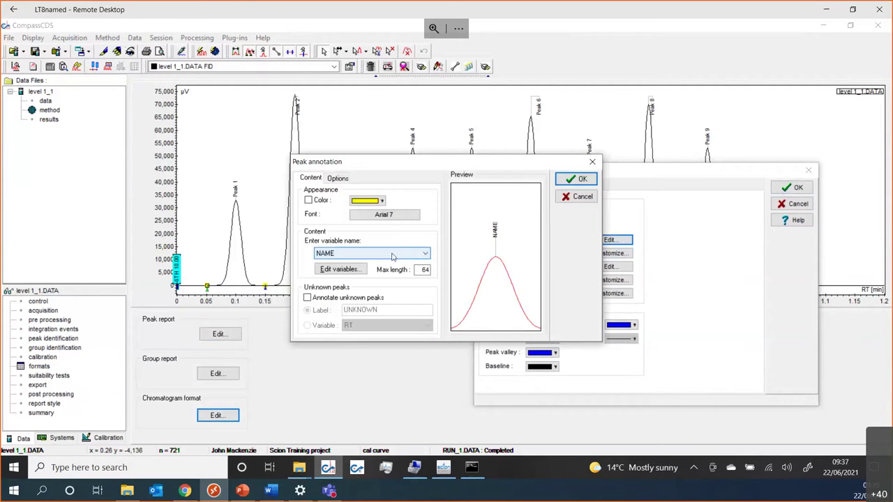
pyautogui.click(389, 217)
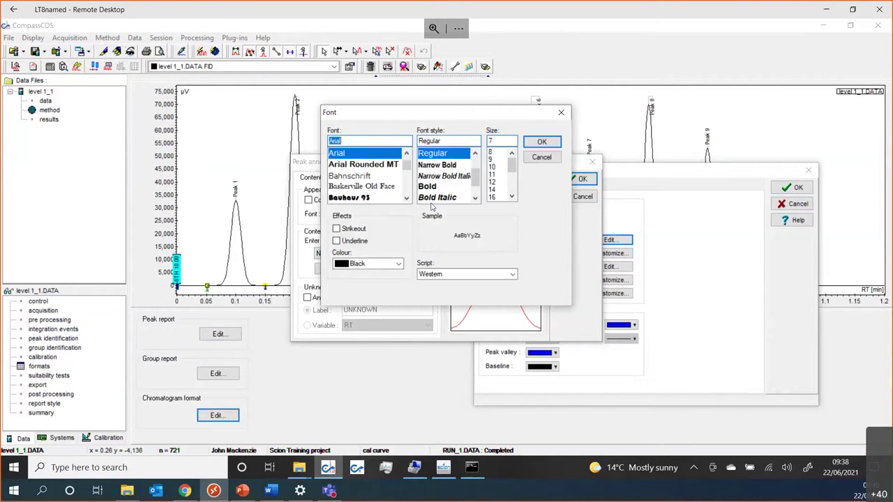
pyautogui.click(492, 182)
pyautogui.click(541, 142)
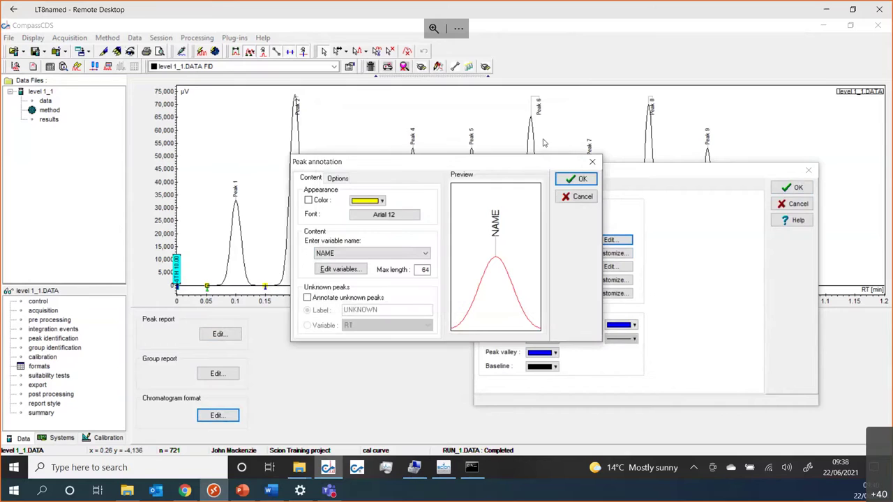
pyautogui.click(576, 179)
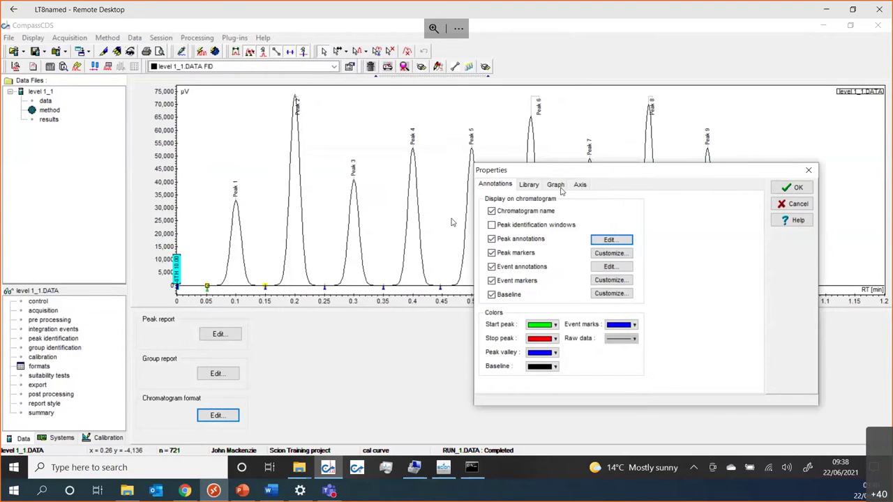
pyautogui.click(793, 187)
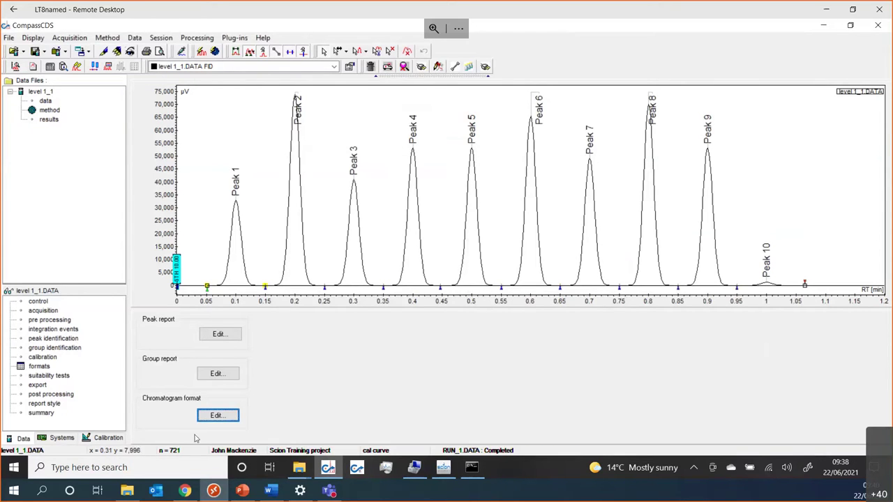
# Show the peak identification table and open the chromatogram's display properties
pyautogui.click(56, 339)
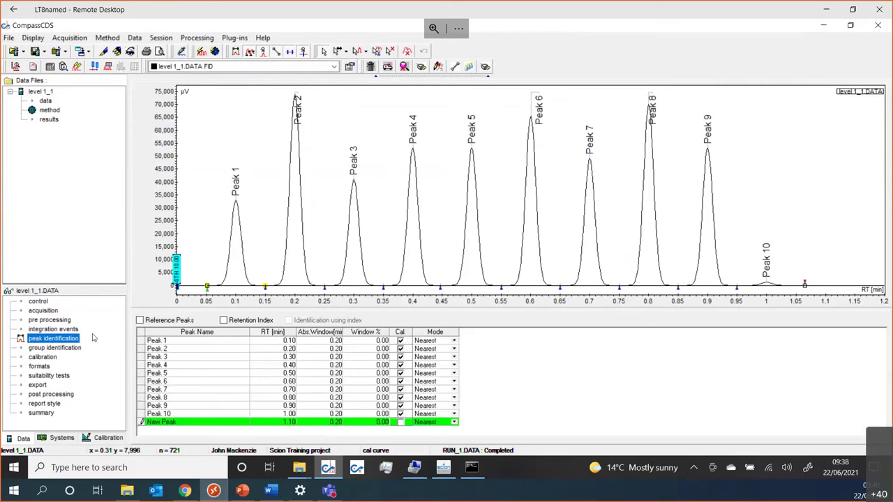
pyautogui.rightClick(323, 136)
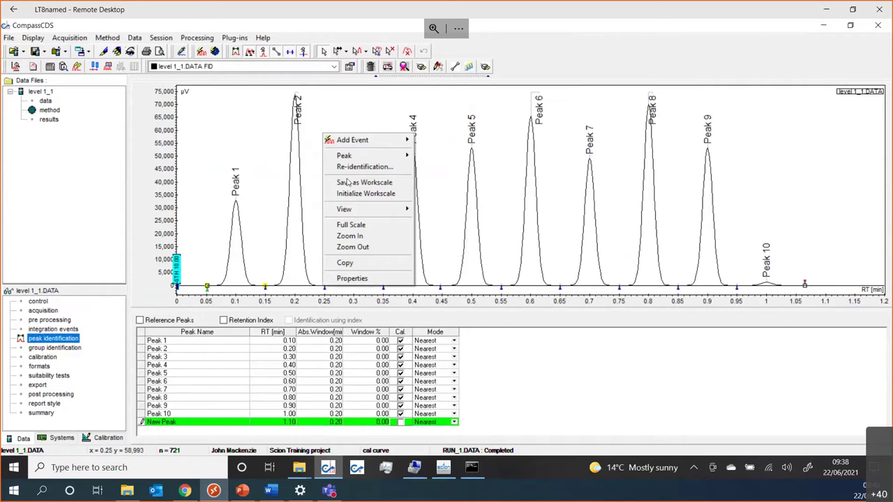
pyautogui.click(344, 116)
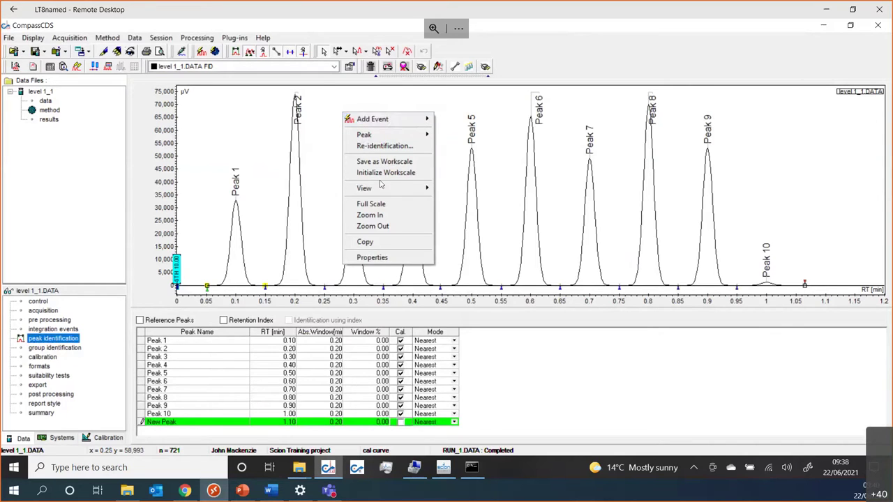
pyautogui.click(387, 260)
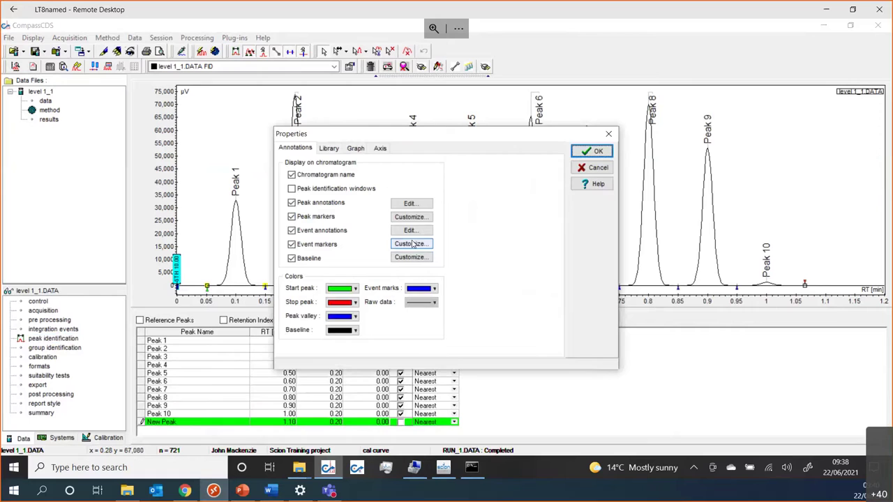
# Try oblique, then horizontal peak labels and link line styles, then cancel all annotation changes
pyautogui.click(413, 203)
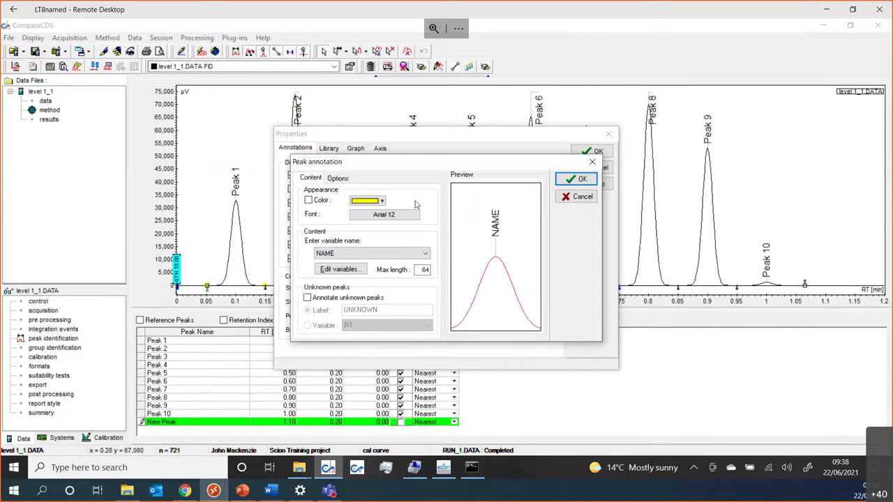
pyautogui.click(339, 179)
pyautogui.click(352, 211)
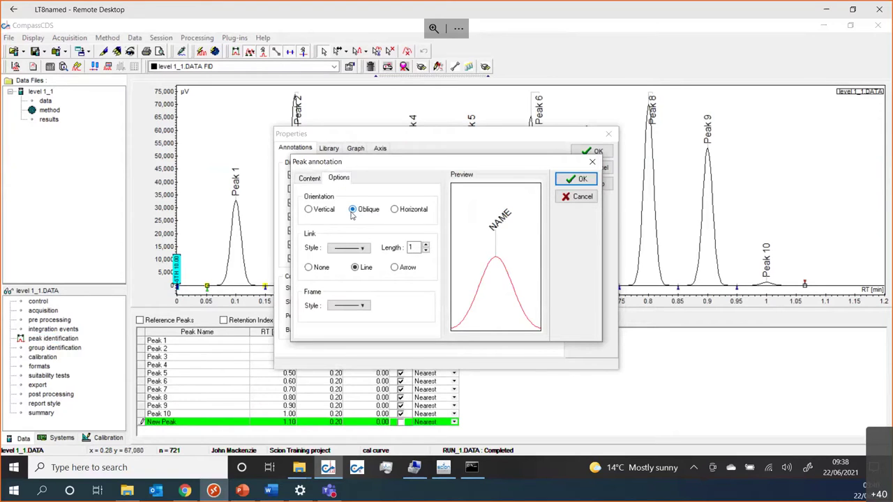
pyautogui.click(402, 210)
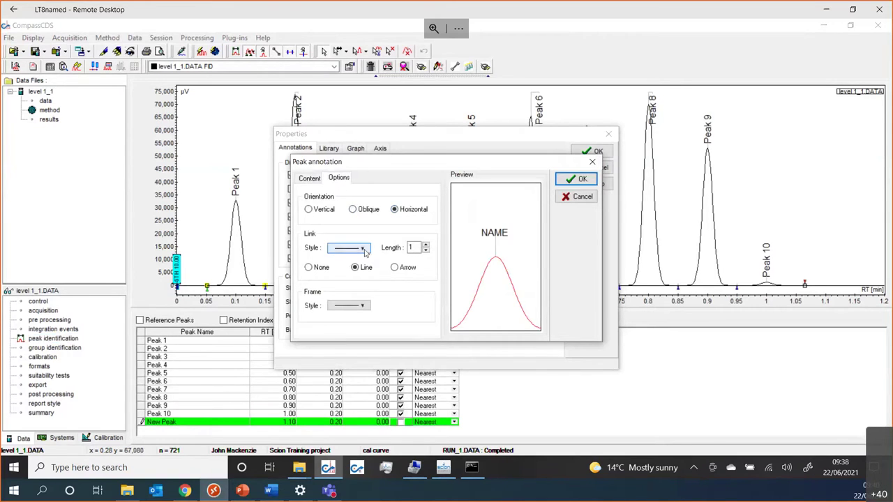
pyautogui.click(362, 249)
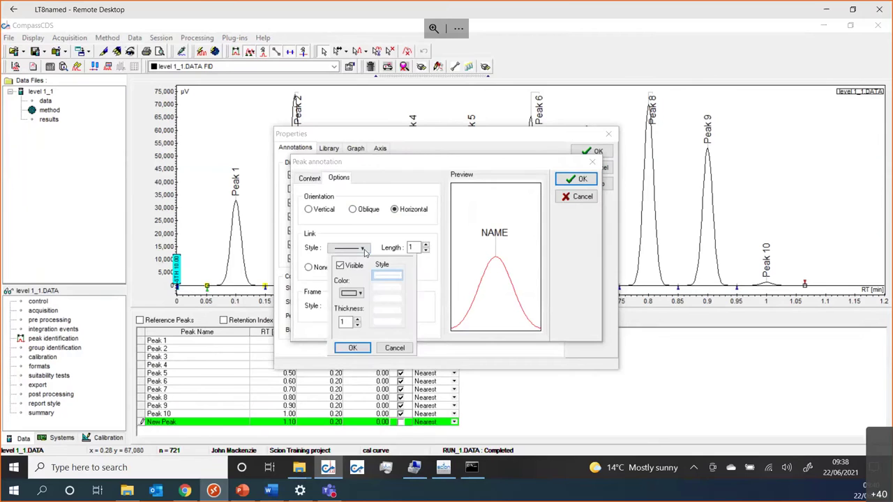
pyautogui.click(394, 347)
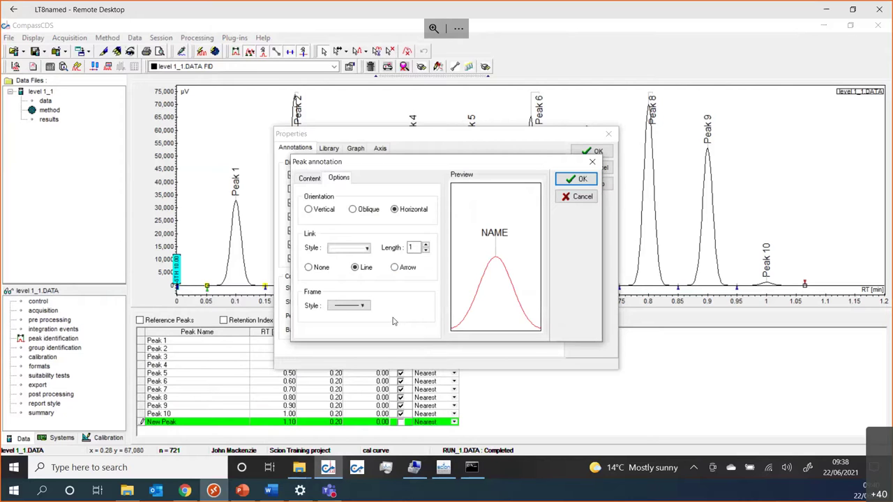
pyautogui.click(577, 196)
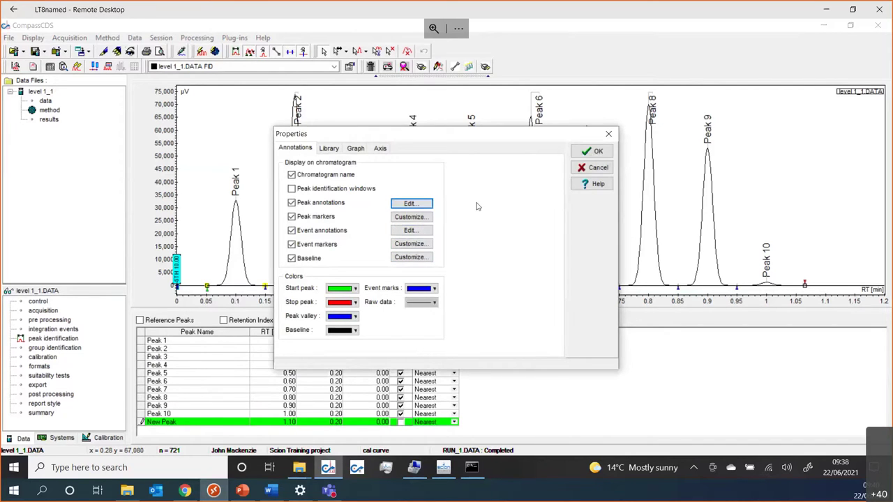
pyautogui.click(588, 169)
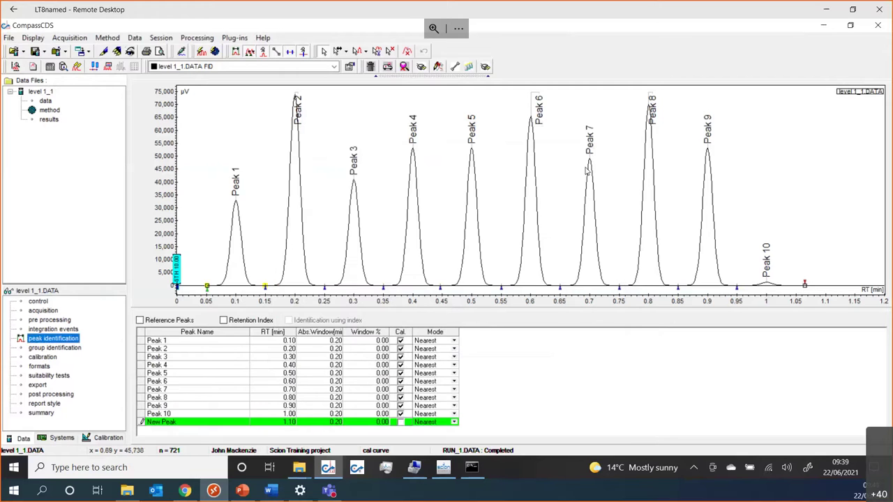
# Try saving the Chromatogram format to the library, then cancel so the library stays unchanged
pyautogui.click(36, 368)
pyautogui.click(219, 416)
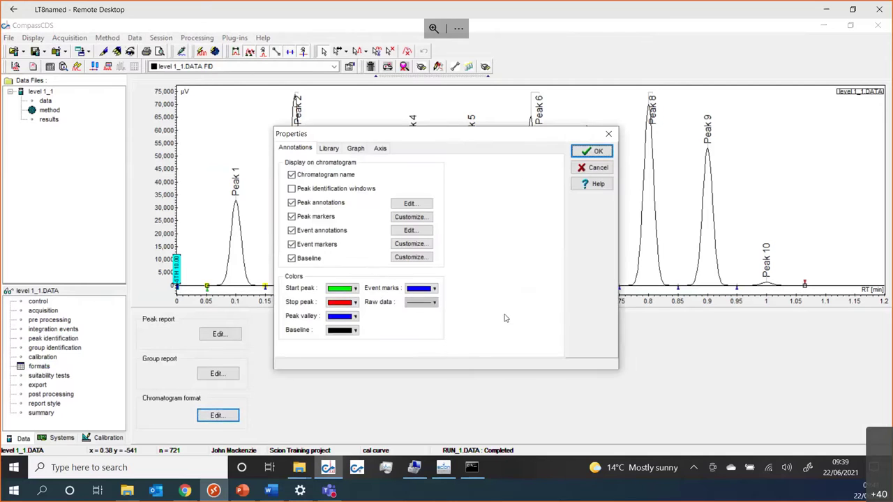
pyautogui.click(326, 151)
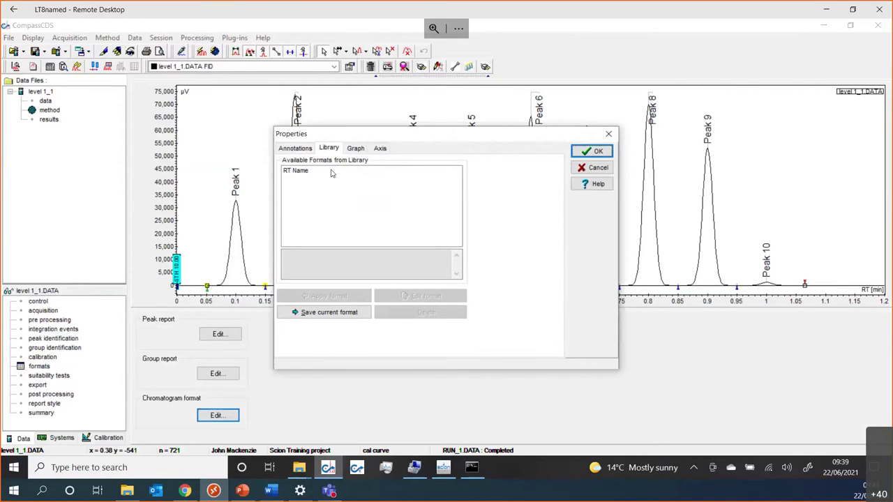
pyautogui.click(313, 313)
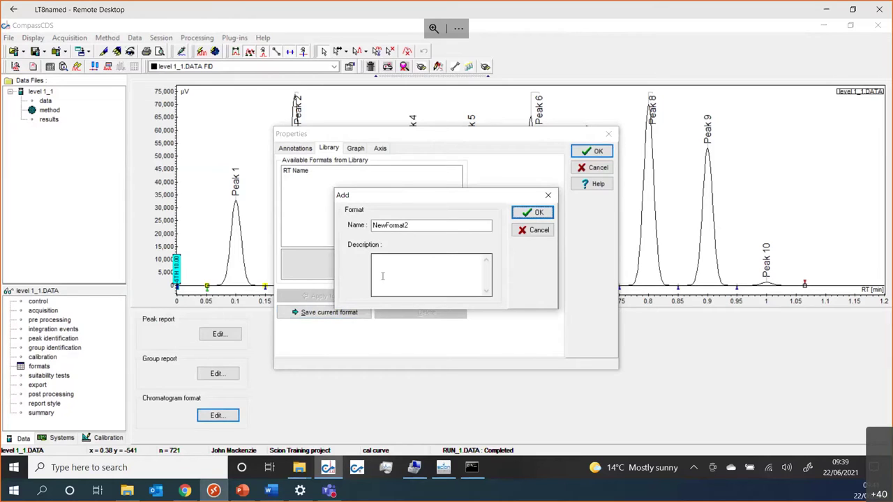
pyautogui.click(534, 231)
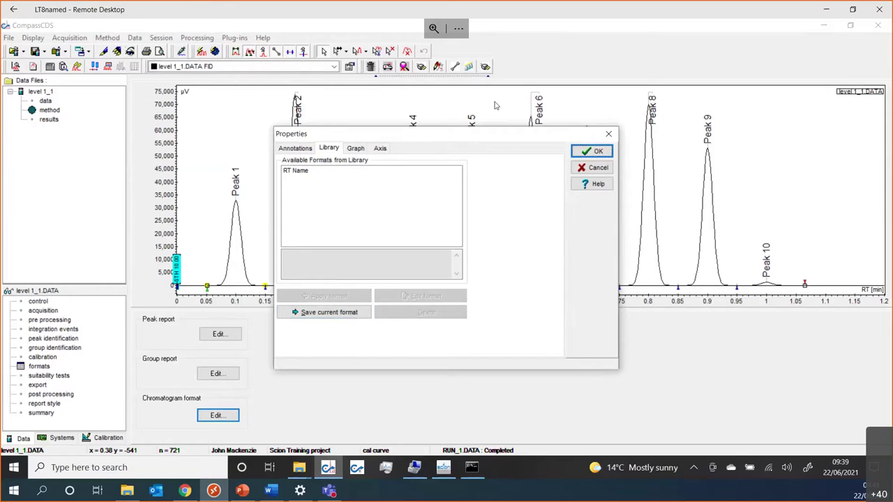
pyautogui.click(579, 167)
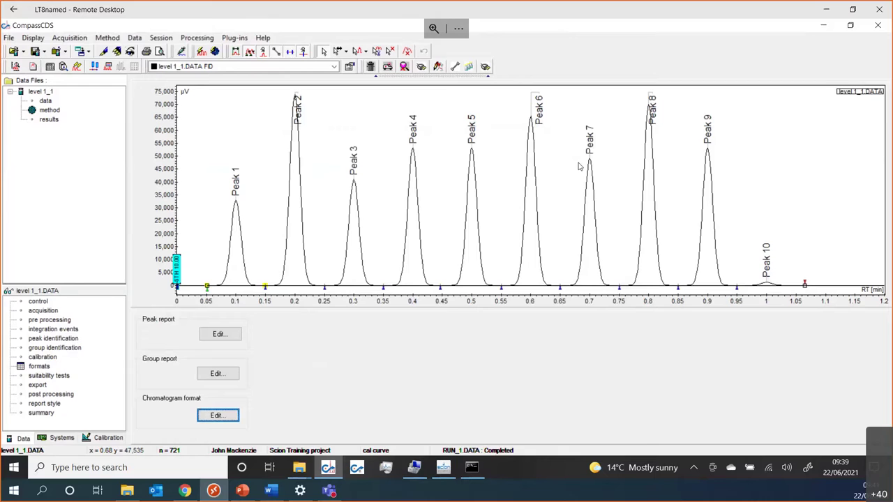
# Close the Peak report settings unchanged and display the level 1_1 peak results table
pyautogui.click(223, 337)
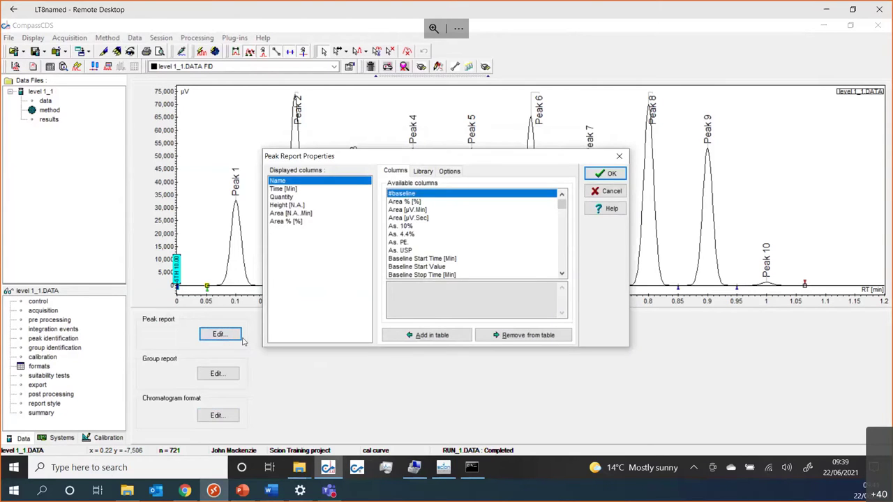
pyautogui.click(604, 195)
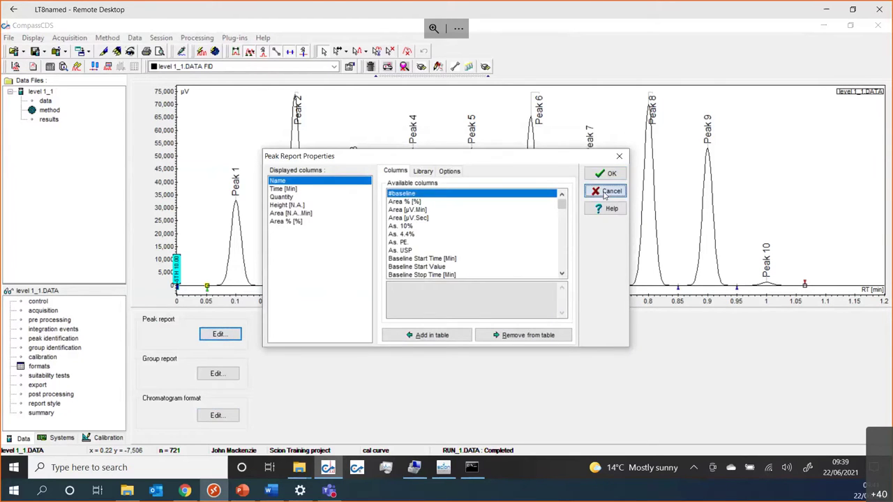
pyautogui.click(49, 121)
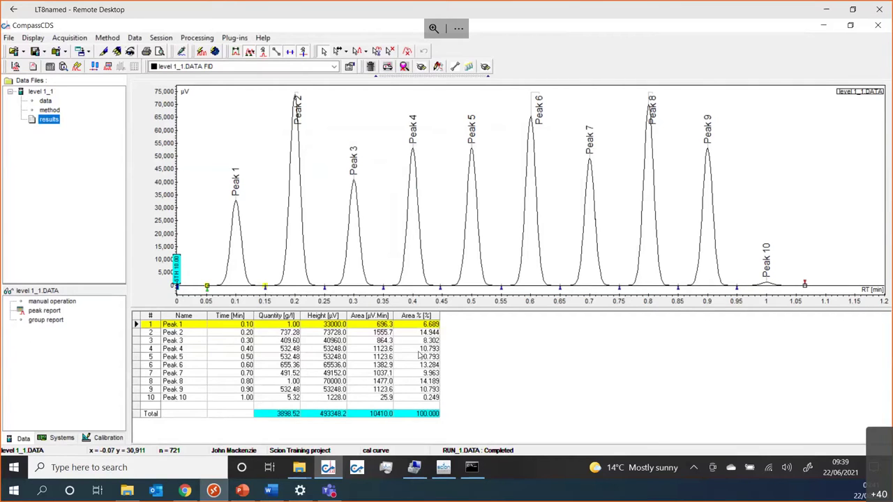
# Bring up Report Properties for the peak results table from its shortcut menu
pyautogui.rightClick(523, 352)
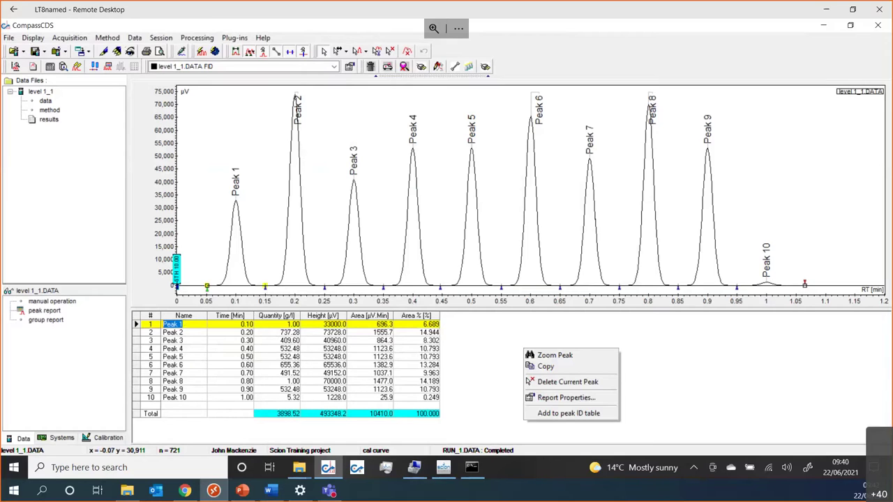
pyautogui.click(554, 399)
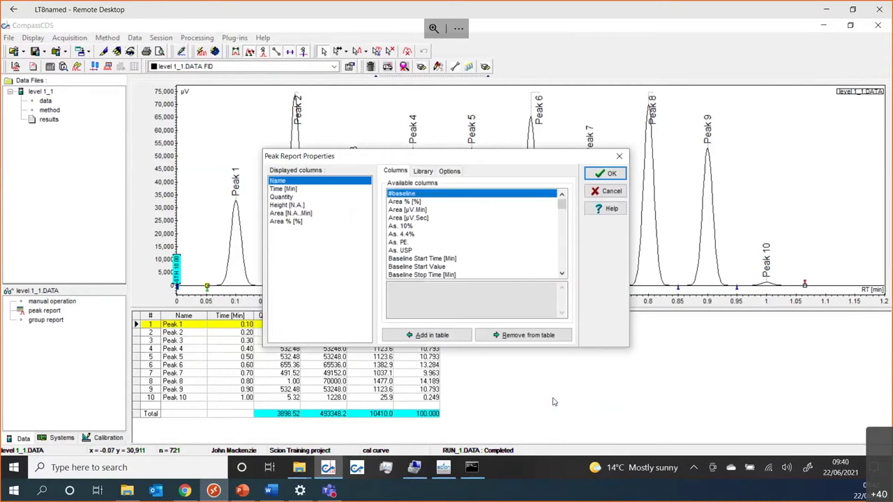